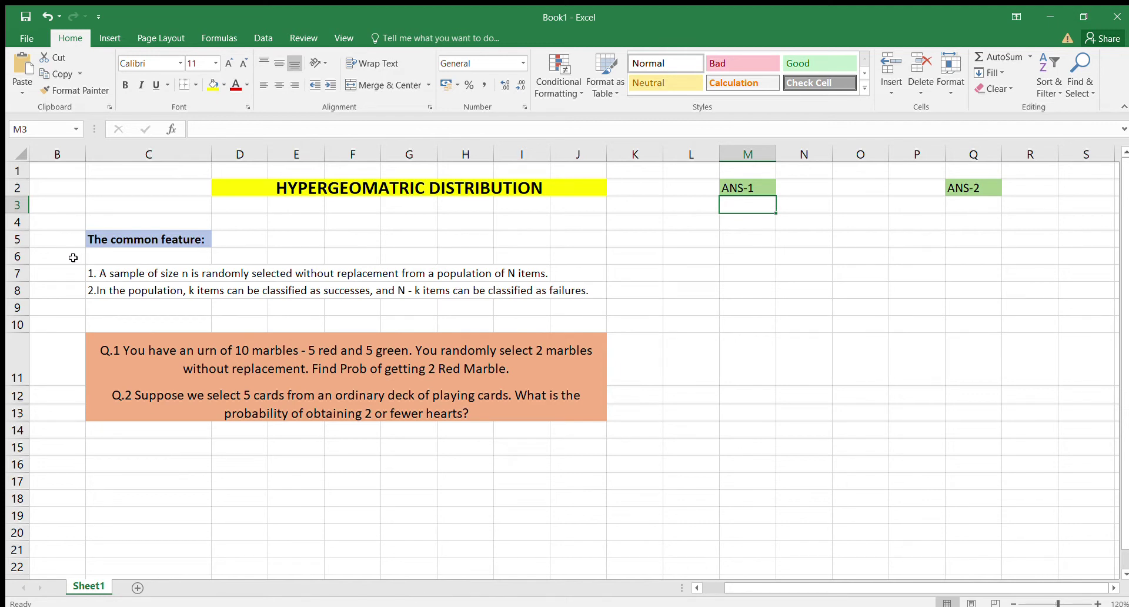
Review the common features of the hypergeometric distribution in rows 7 and 8 against the marble problem in Q.1.
click(190, 274)
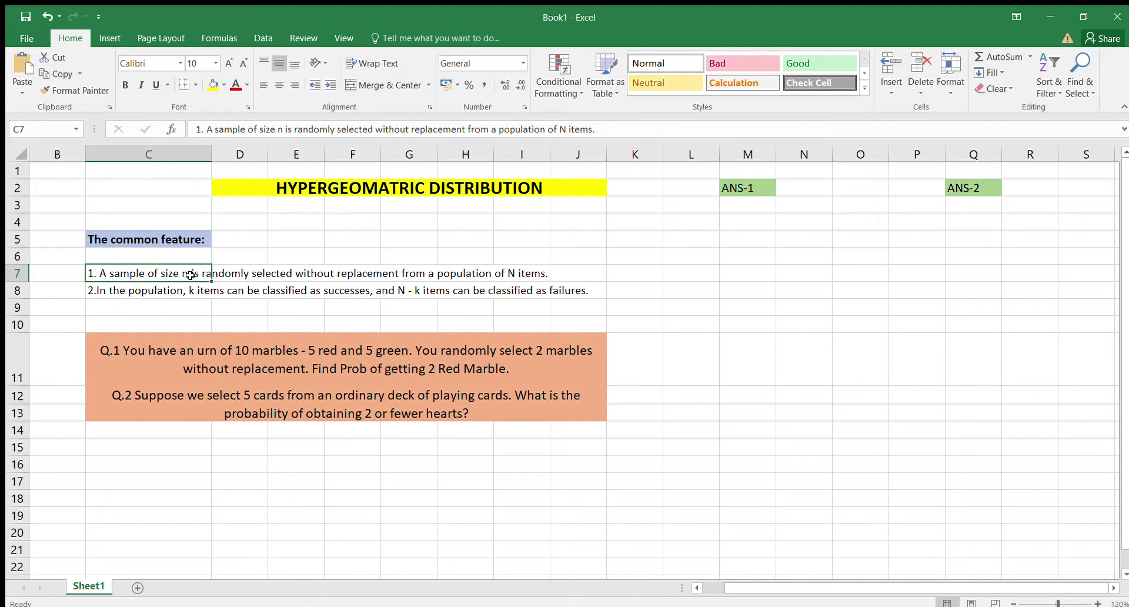
click(502, 275)
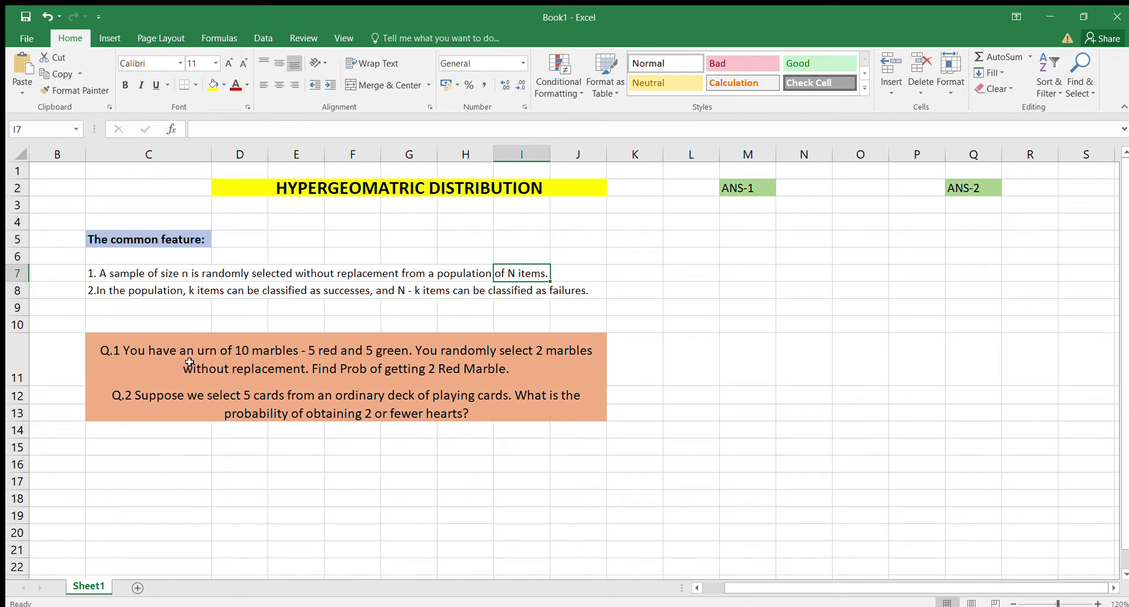
click(158, 353)
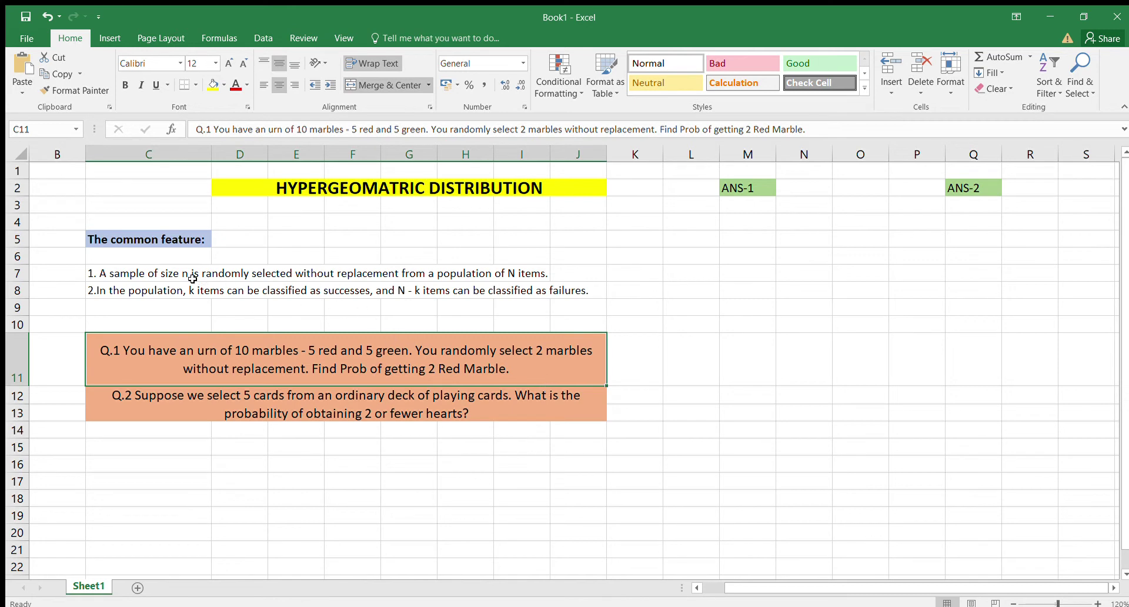
click(154, 275)
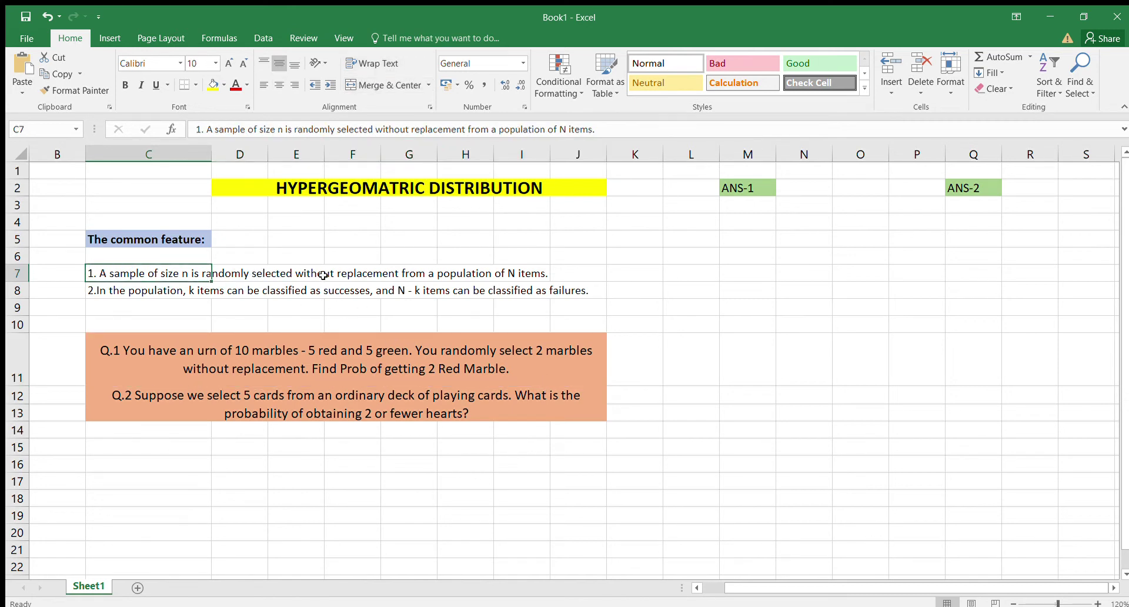
click(358, 347)
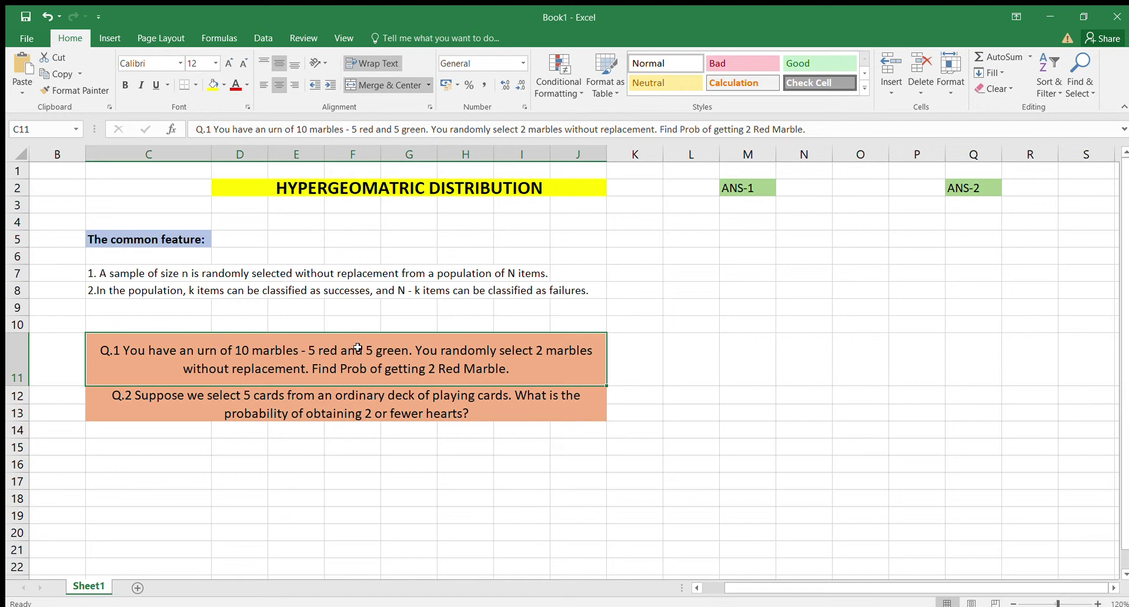
click(181, 274)
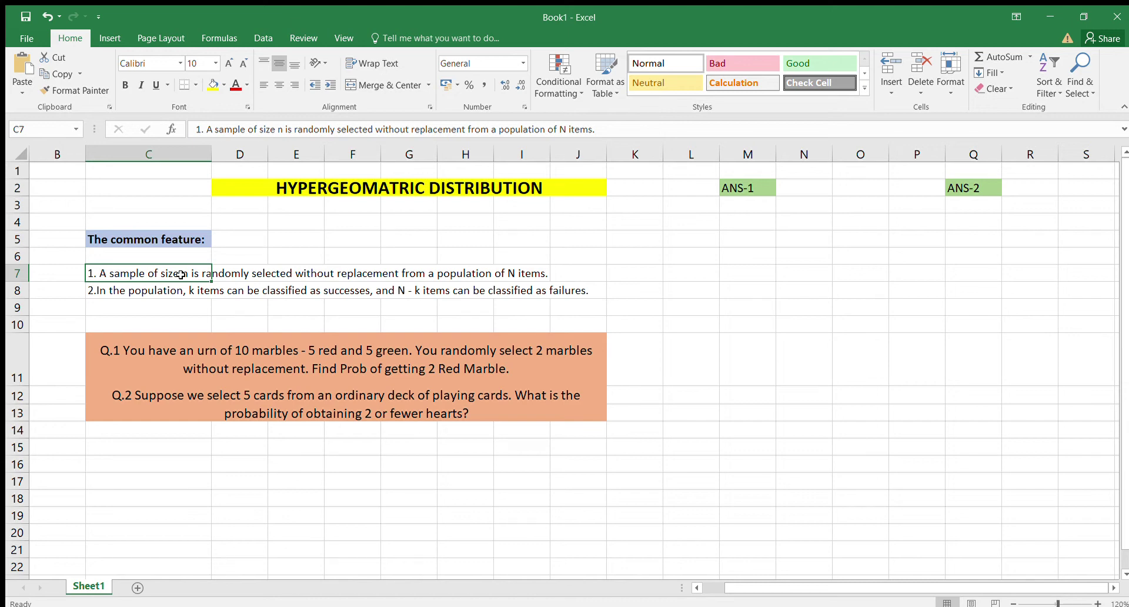
click(250, 276)
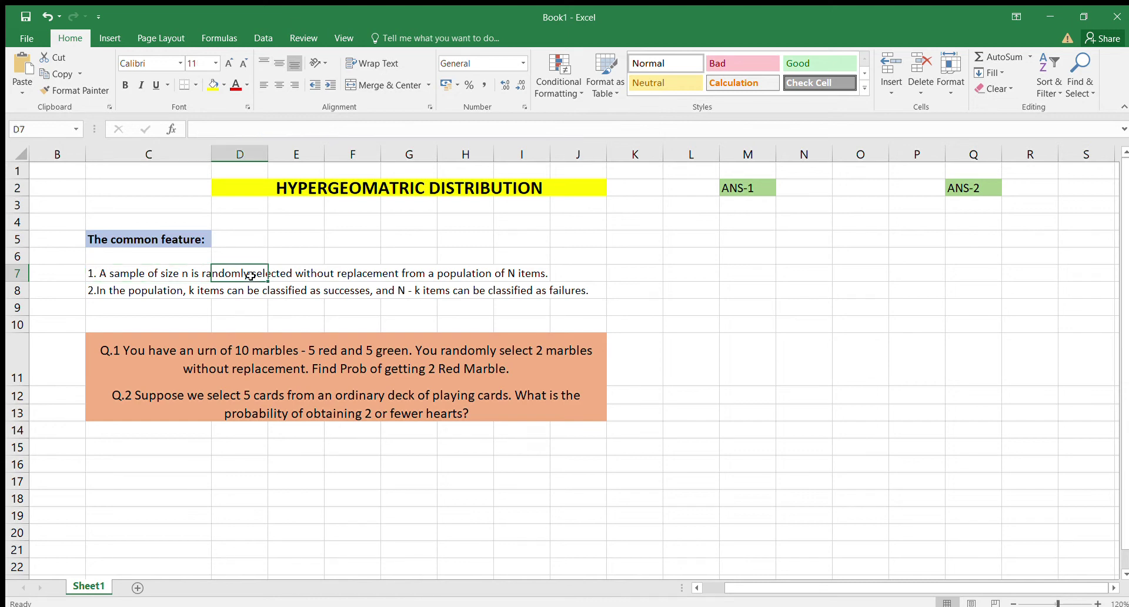
click(307, 305)
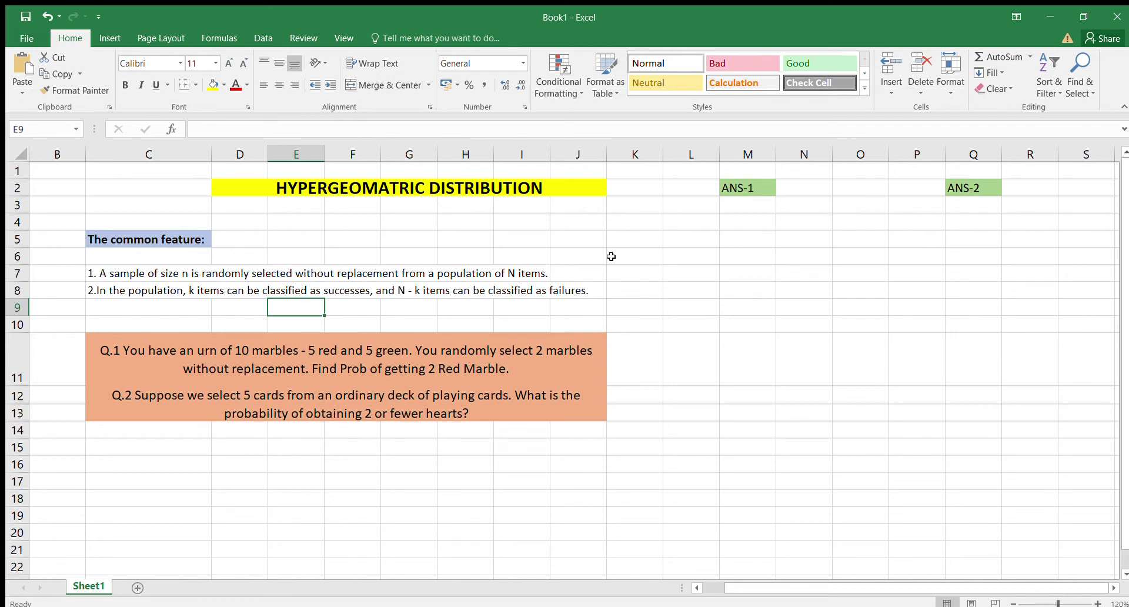
Enter the Q.1 population inputs in K5:L6: label N with value 10 and label k with value 5.
click(640, 240)
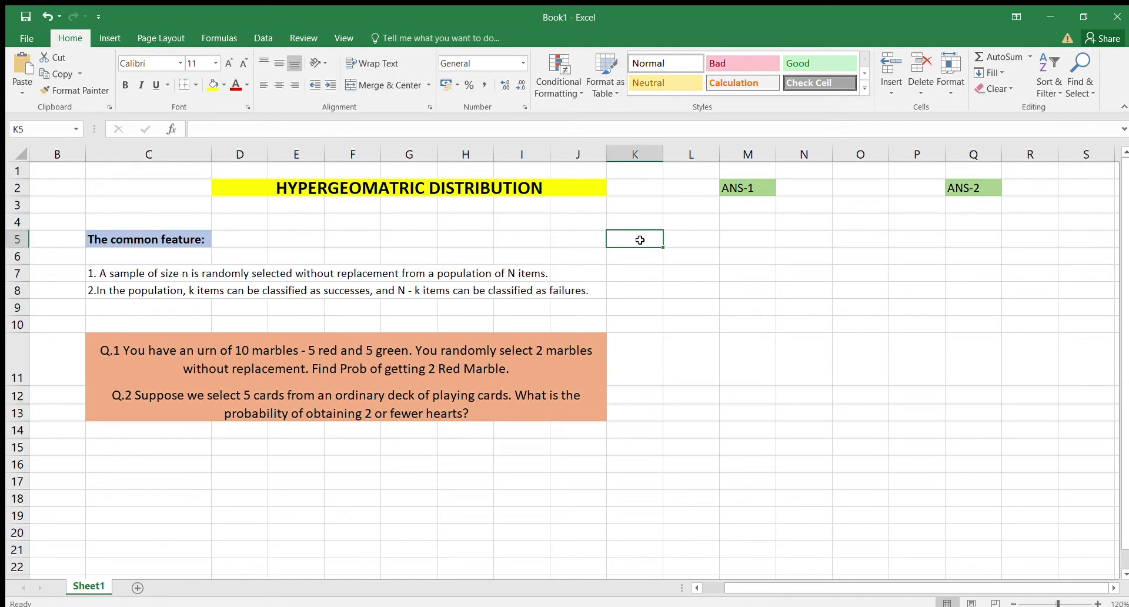
text(N)
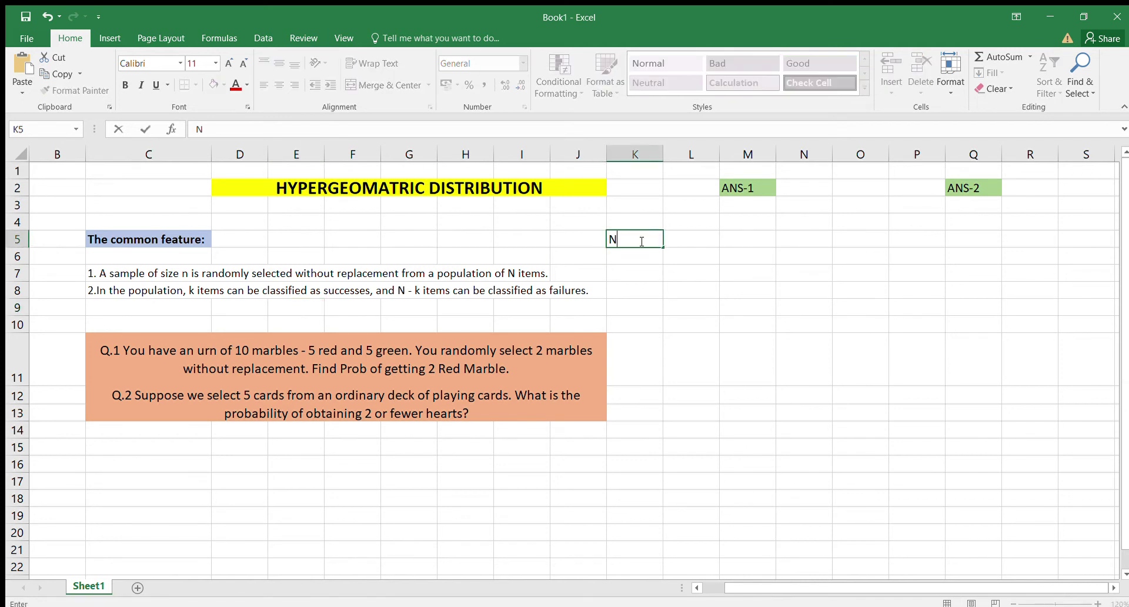
click(683, 243)
text(10)
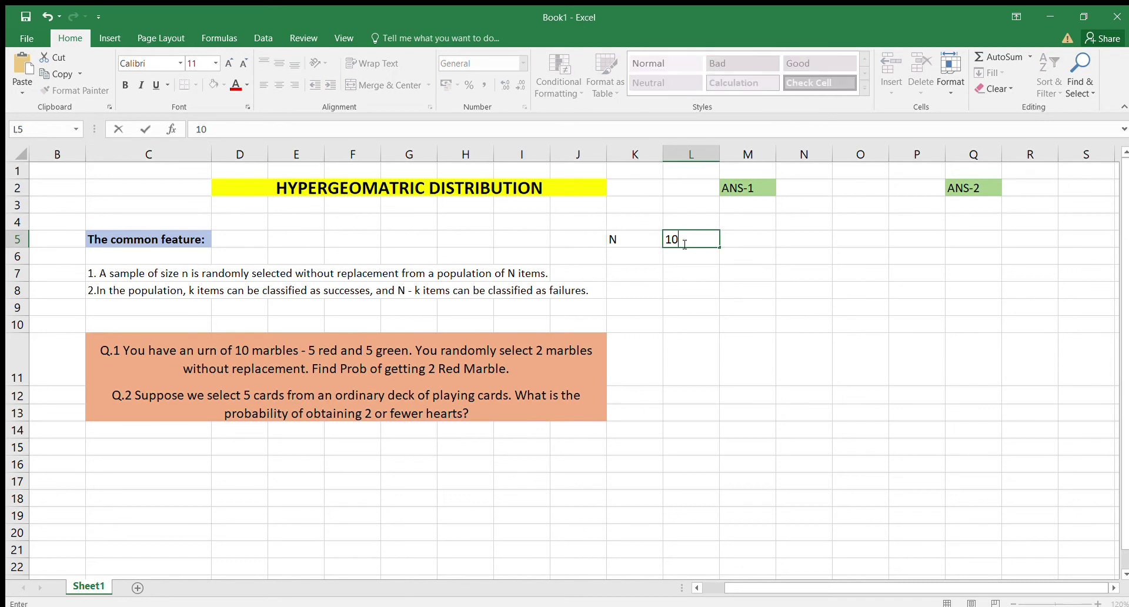
click(633, 260)
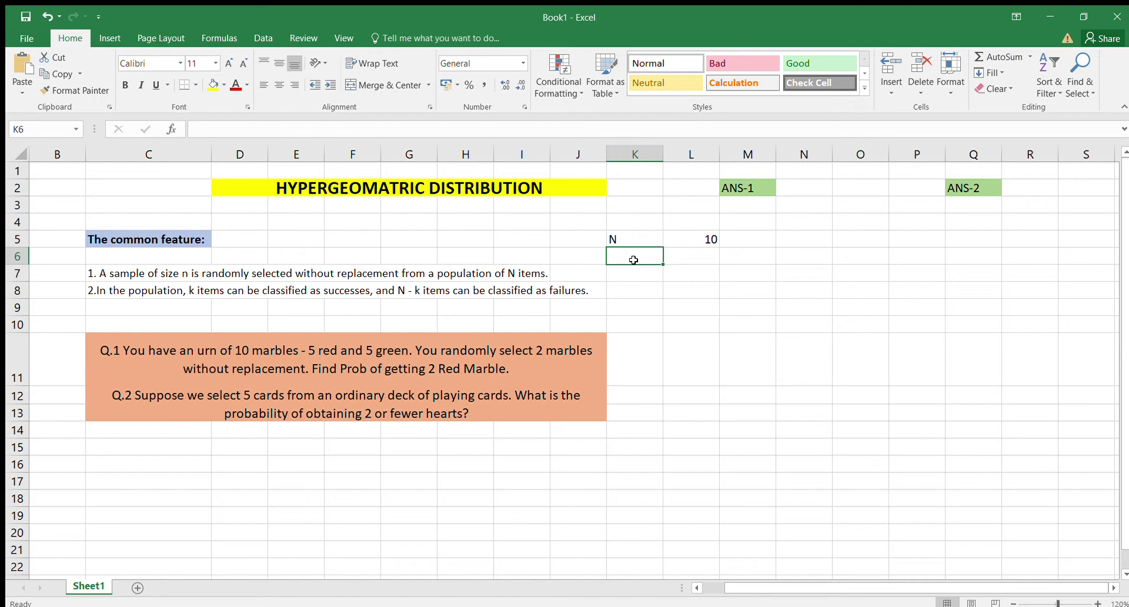
text(k)
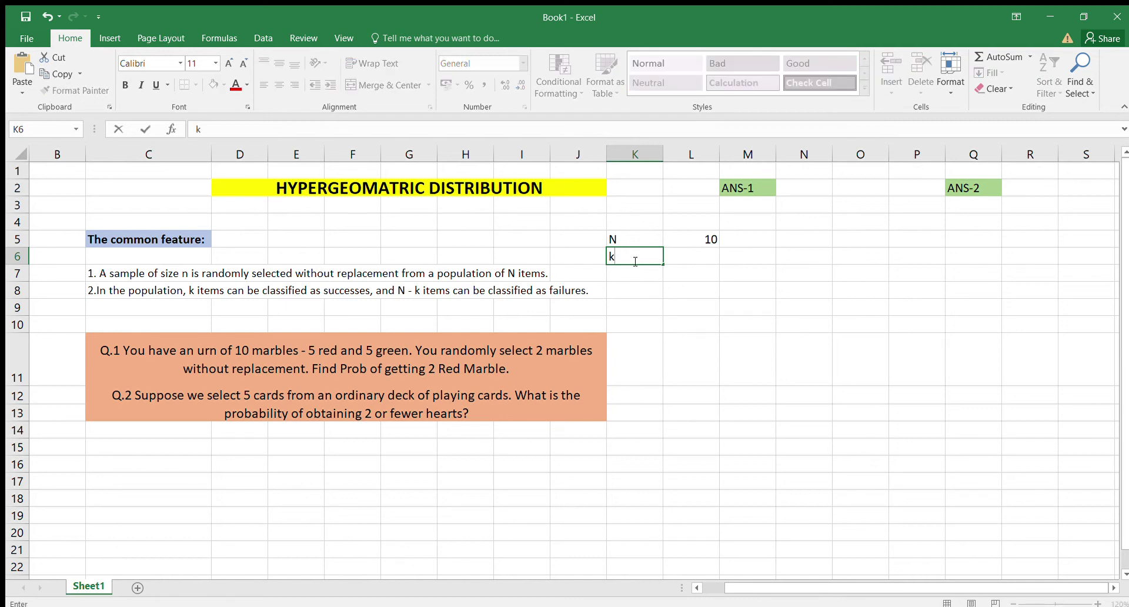
click(696, 256)
text(5)
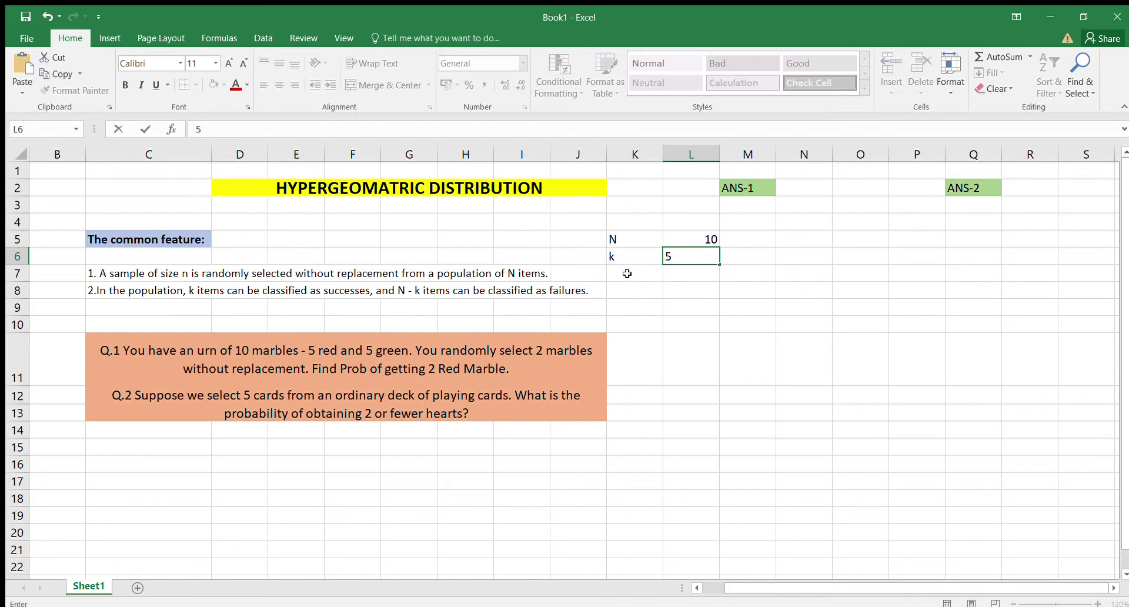
Enter the Q.1 sample inputs in K7:L8: label n with value 2 and label x with value 2.
click(627, 273)
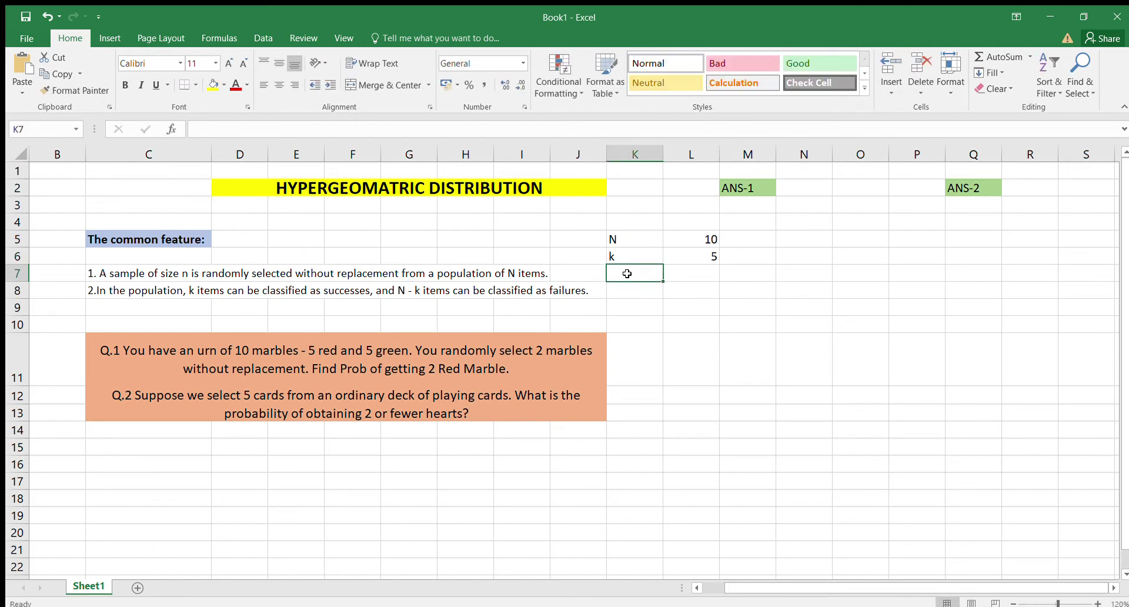
text(n)
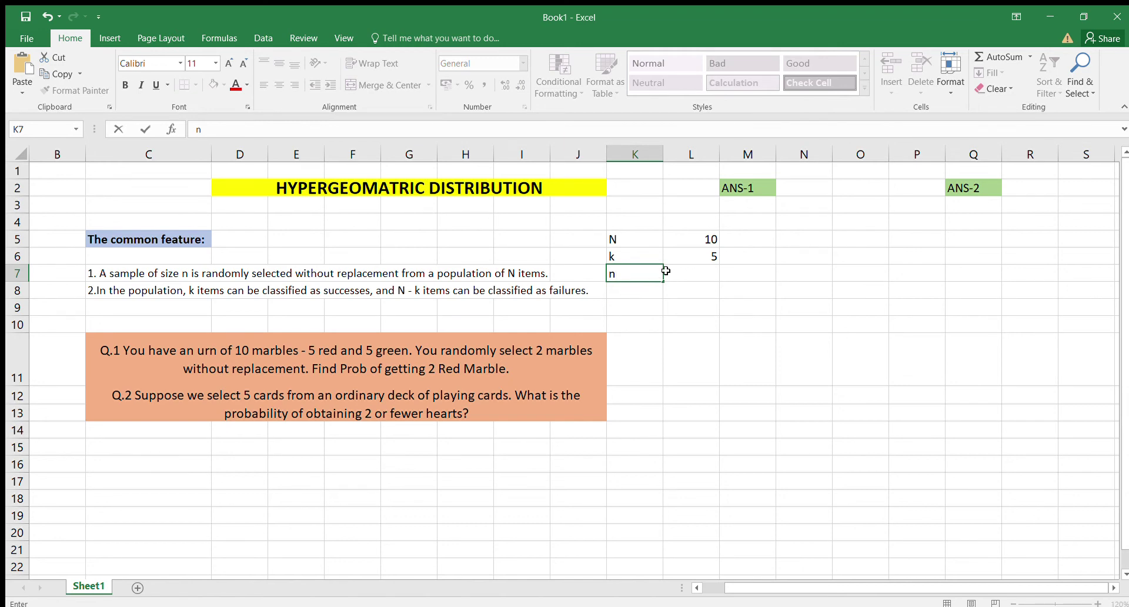
click(684, 270)
text(2)
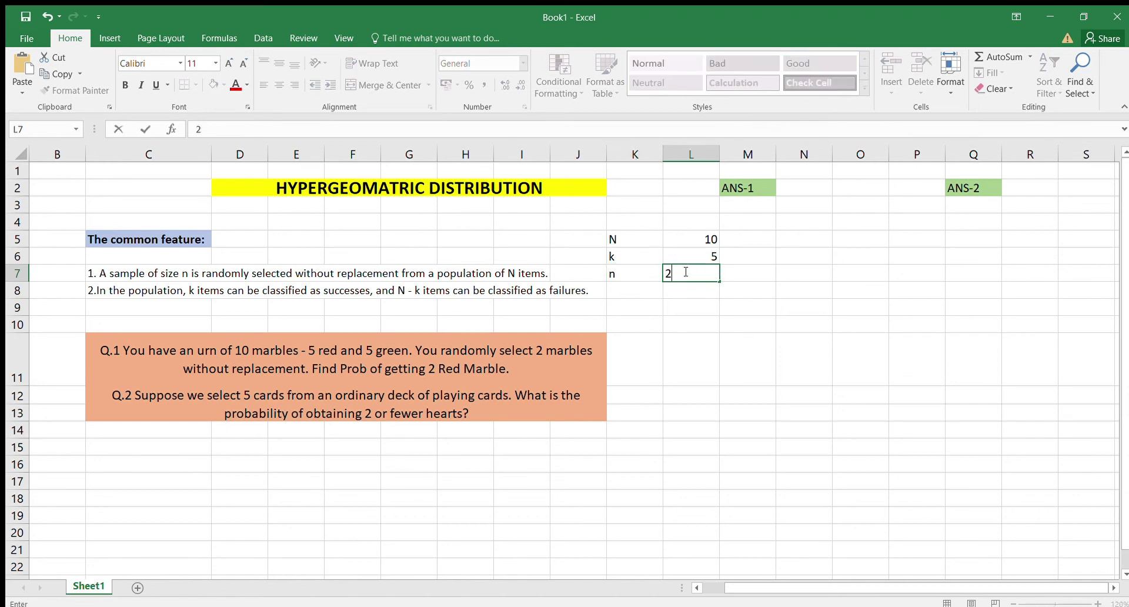
click(630, 288)
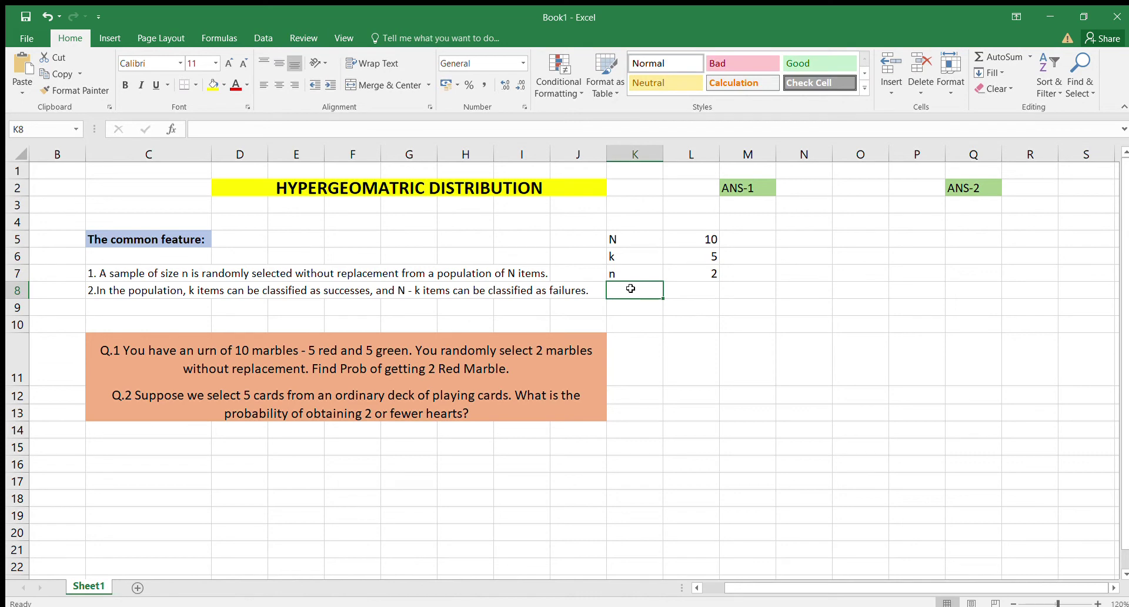
text(x)
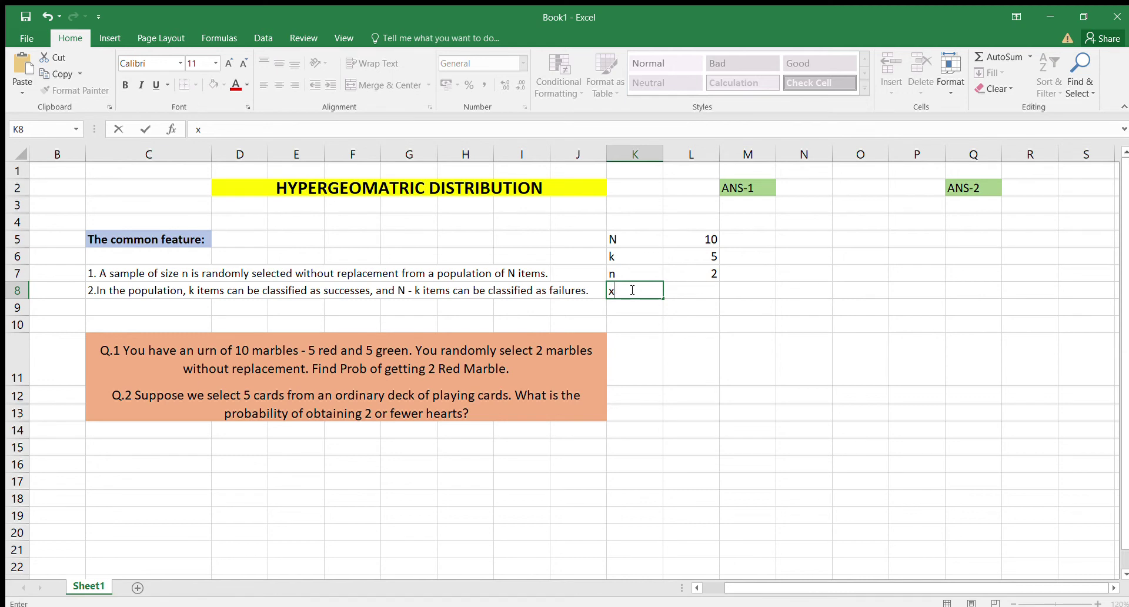
click(680, 289)
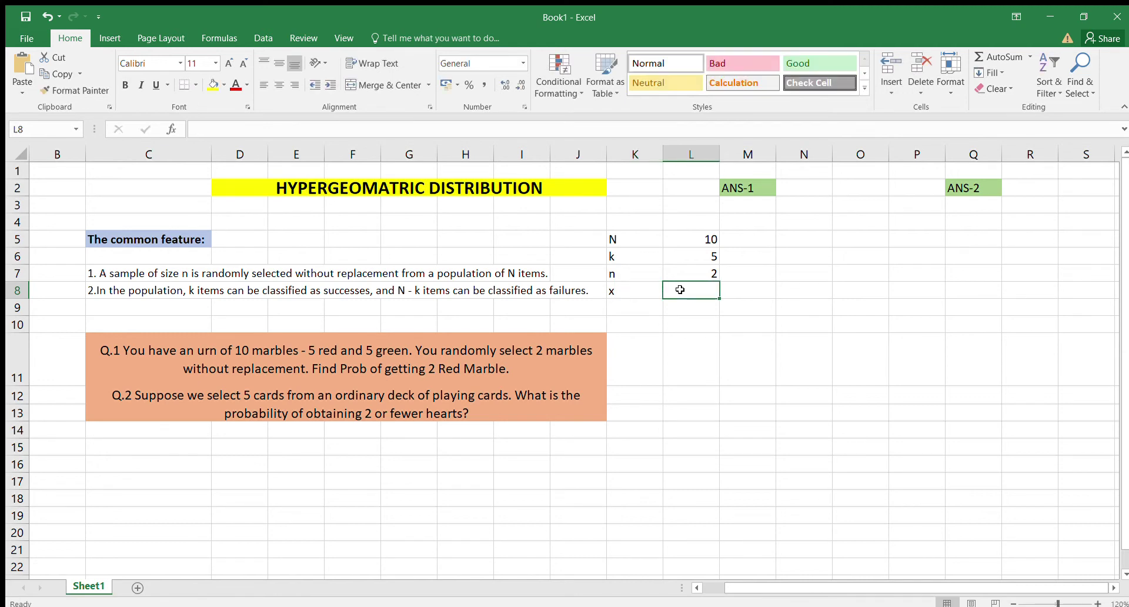
text(2)
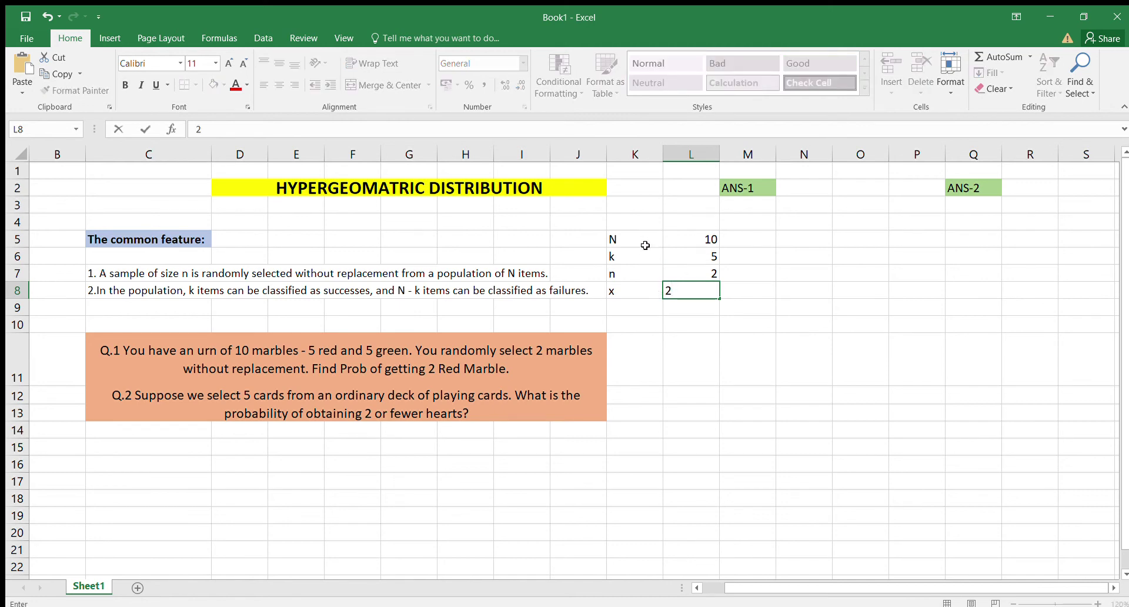
Calculate the Q.1 probability in M3 under ANS-1 with the formula =HYPGEOM.DIST(L8,L7,L6,L5,FALSE).
click(722, 207)
text(=)
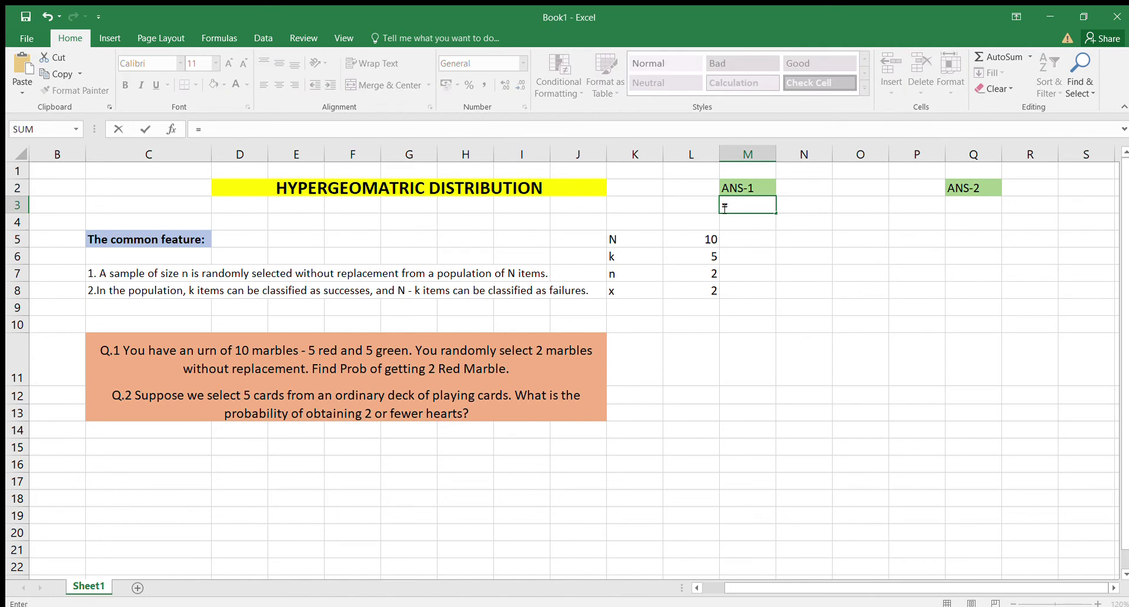
text(HYP)
key(Tab)
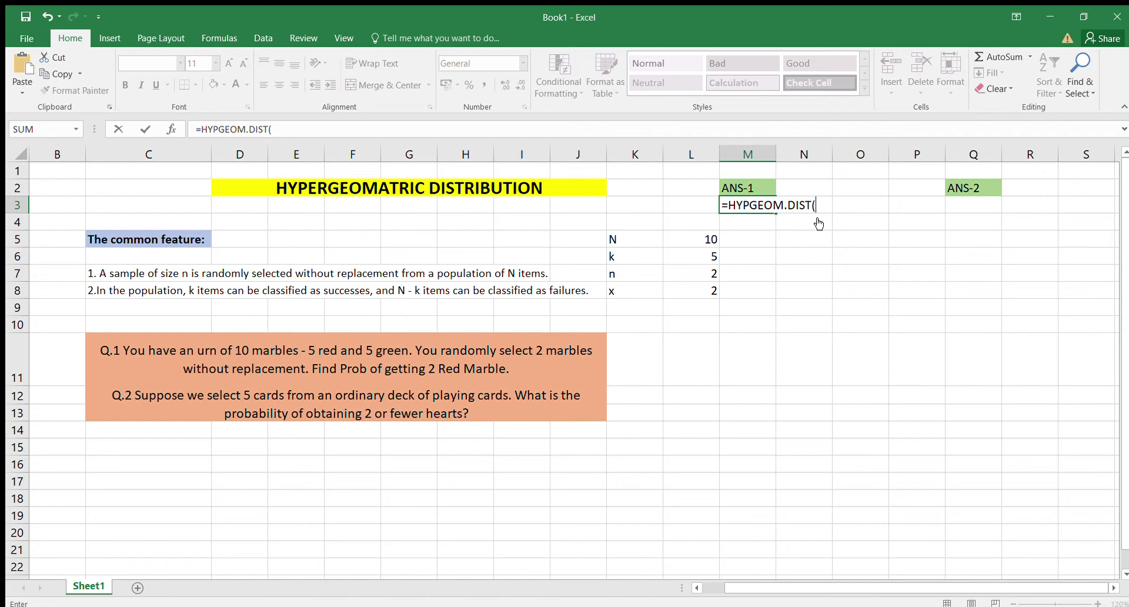
click(697, 288)
text(,)
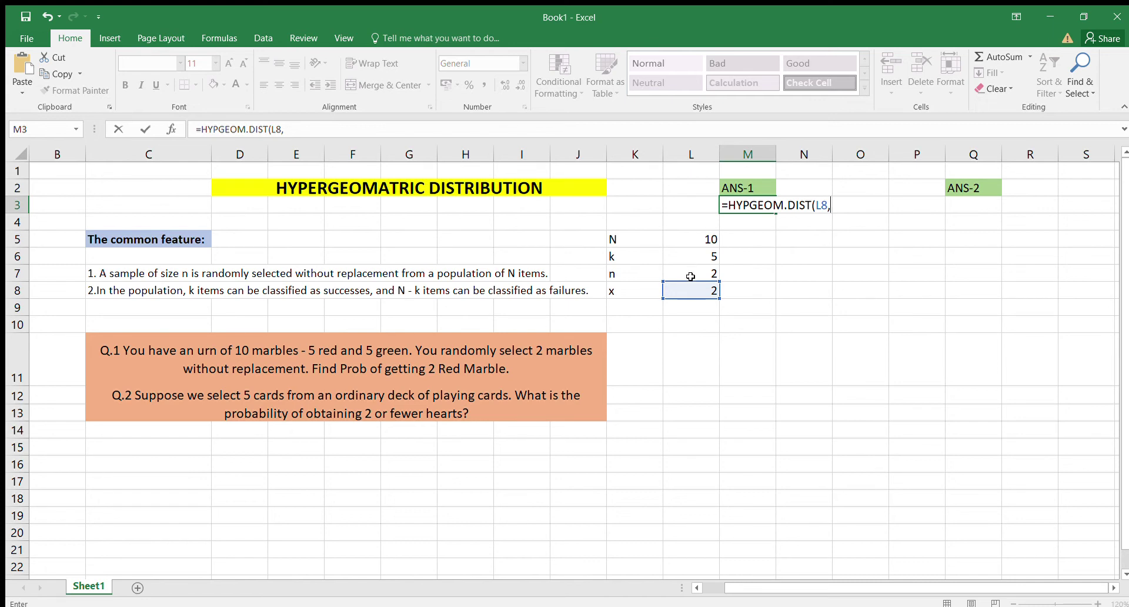
click(691, 277)
text(,)
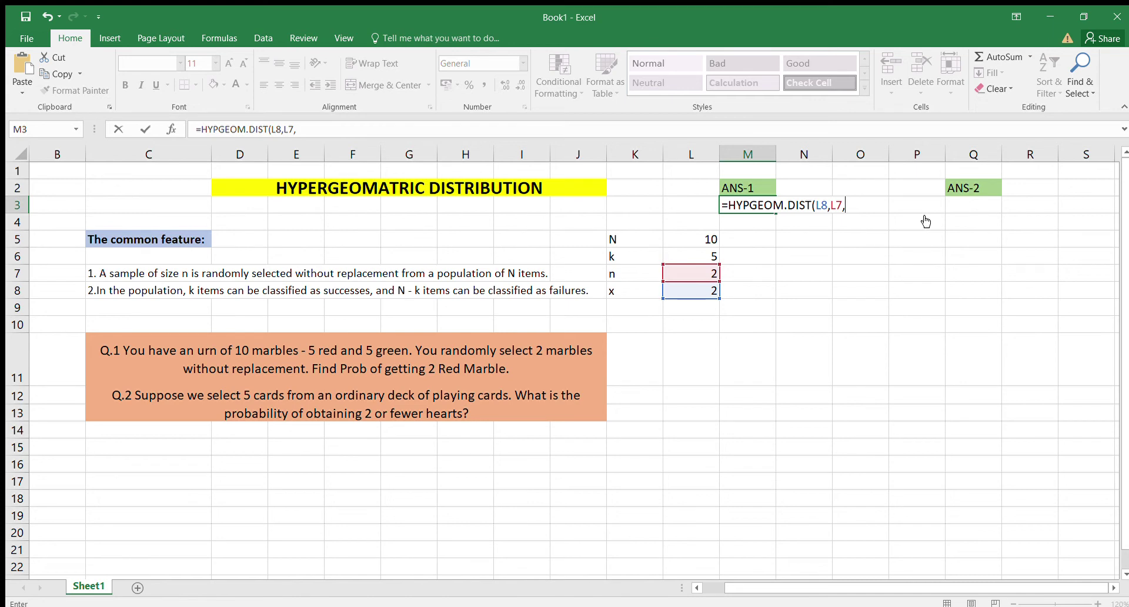
click(691, 256)
text(,)
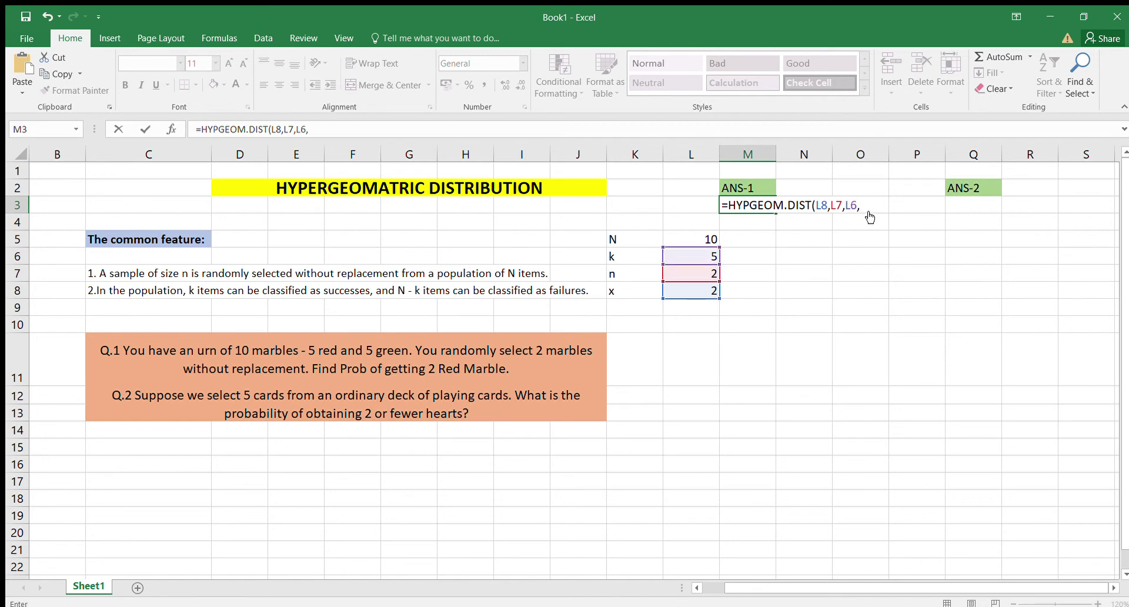
click(678, 235)
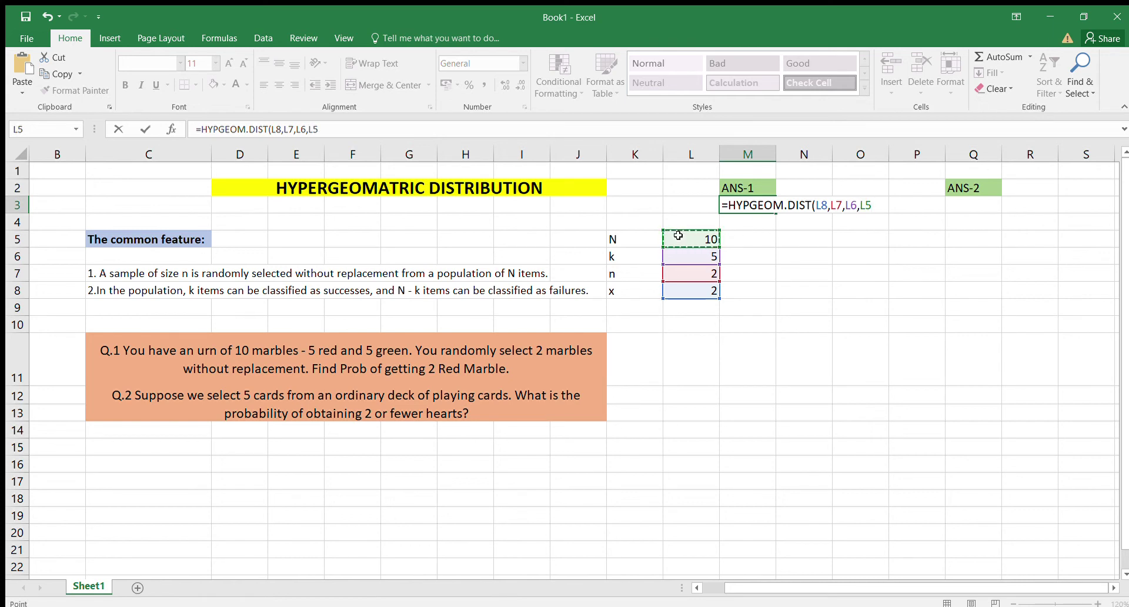
text(,)
text(FALSE)
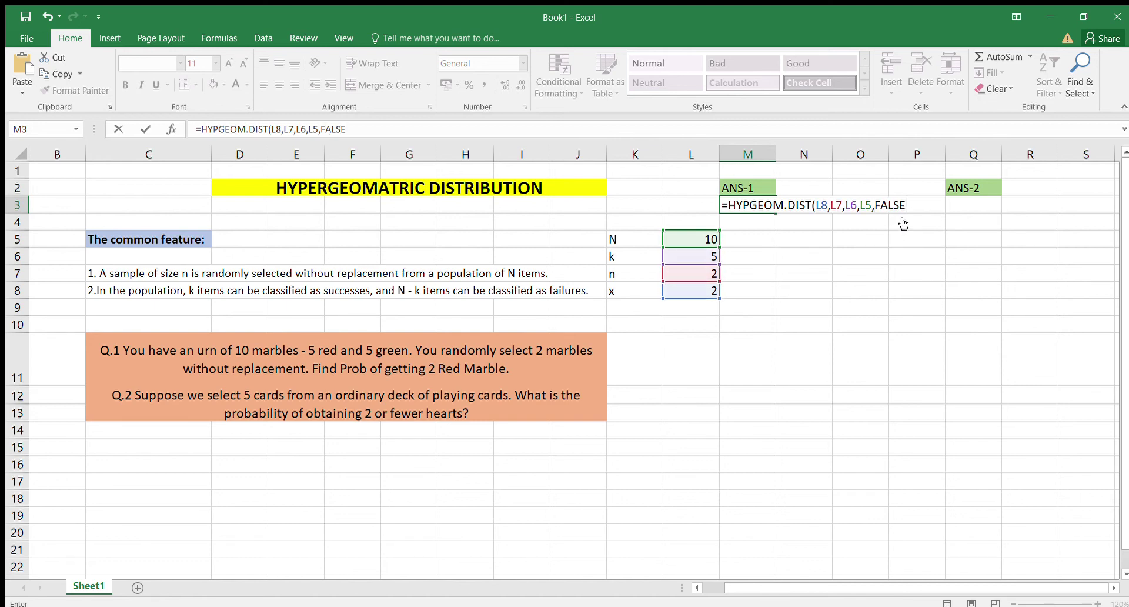
text())
key(Tab)
click(767, 205)
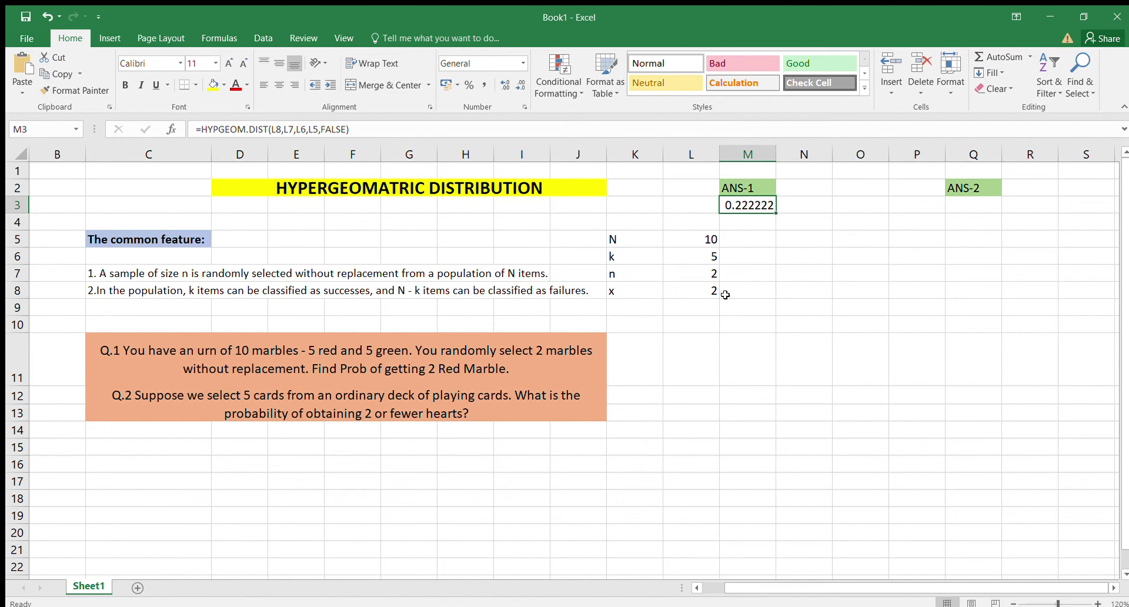
Enter the Q.2 population inputs in O5:P6: label N with value 52 and label k with value 13.
click(849, 239)
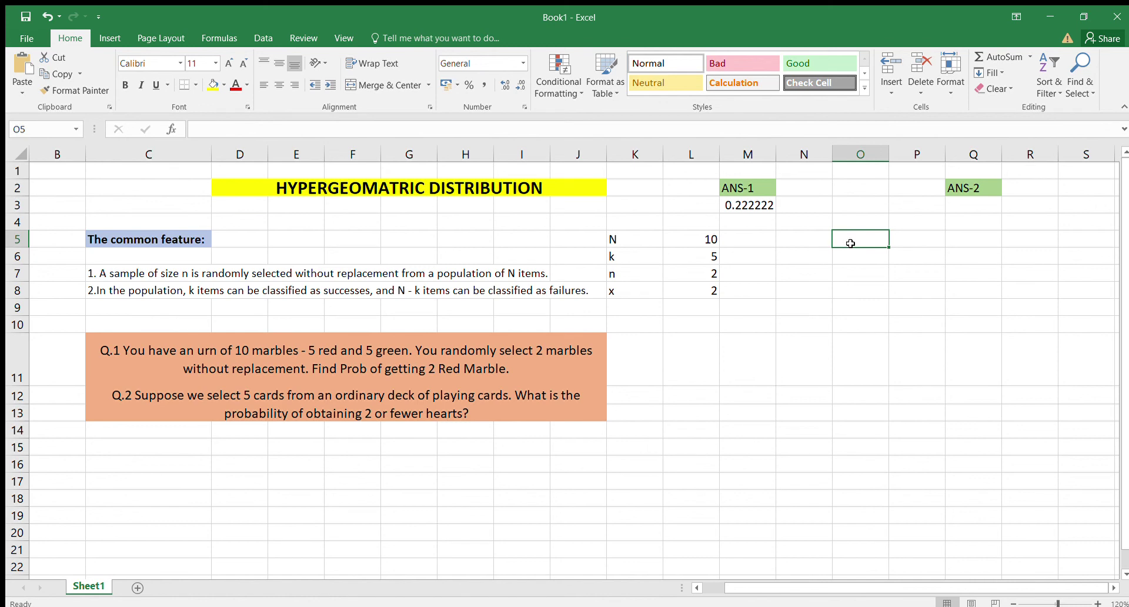
text(N)
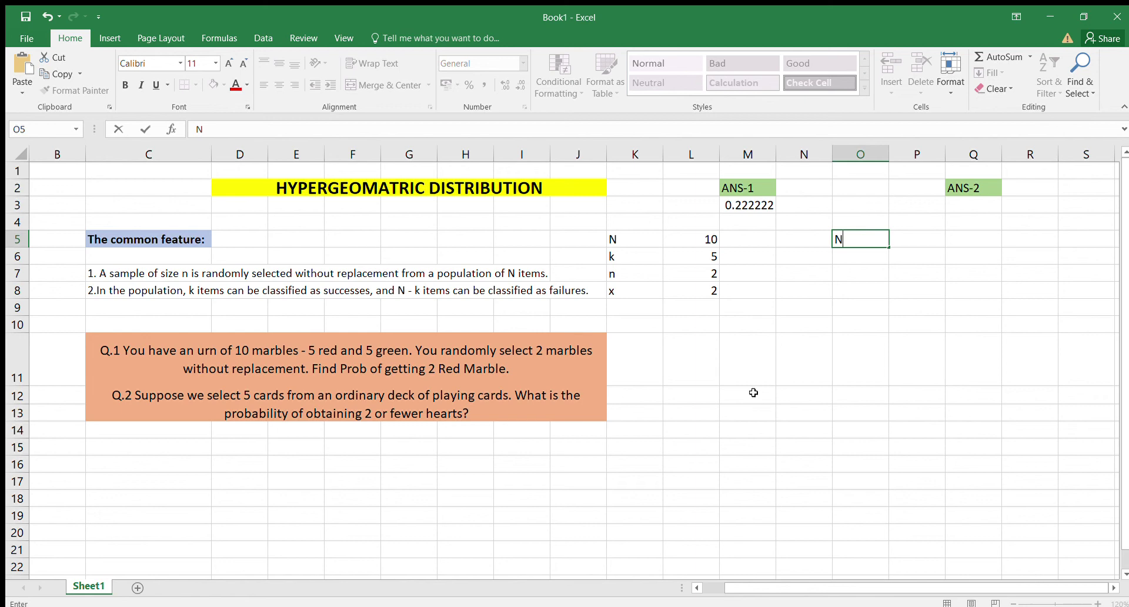
click(902, 243)
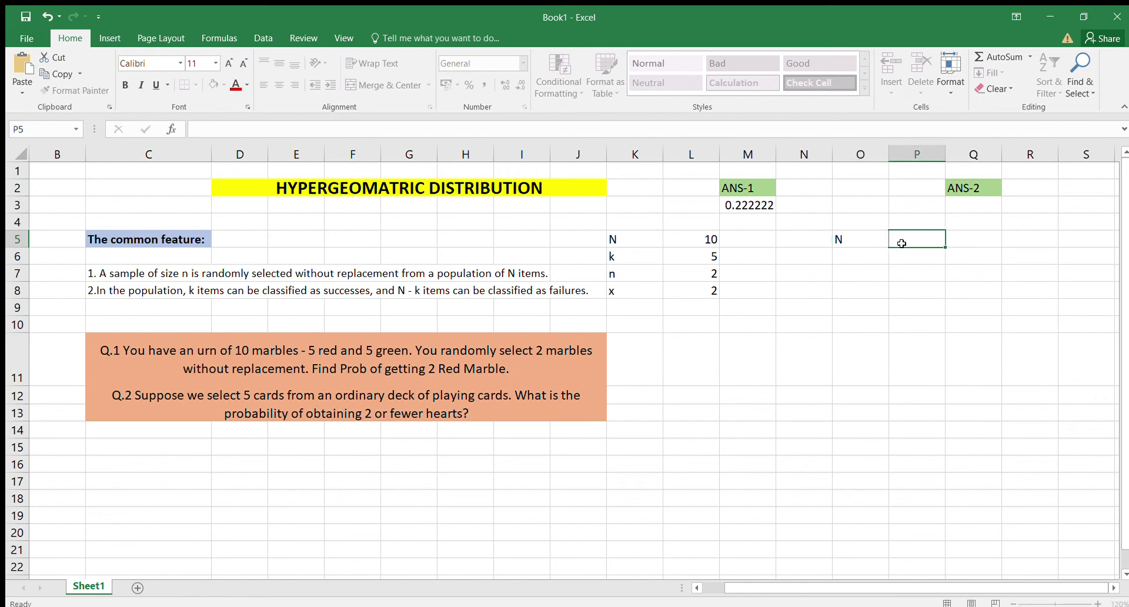
text(52)
click(854, 257)
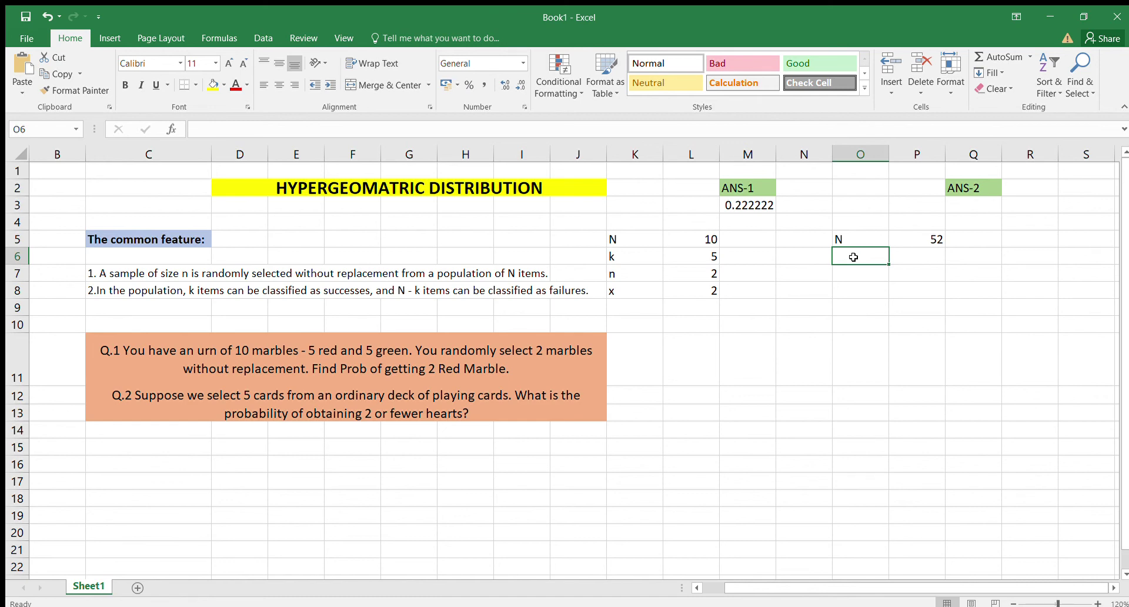
text(k)
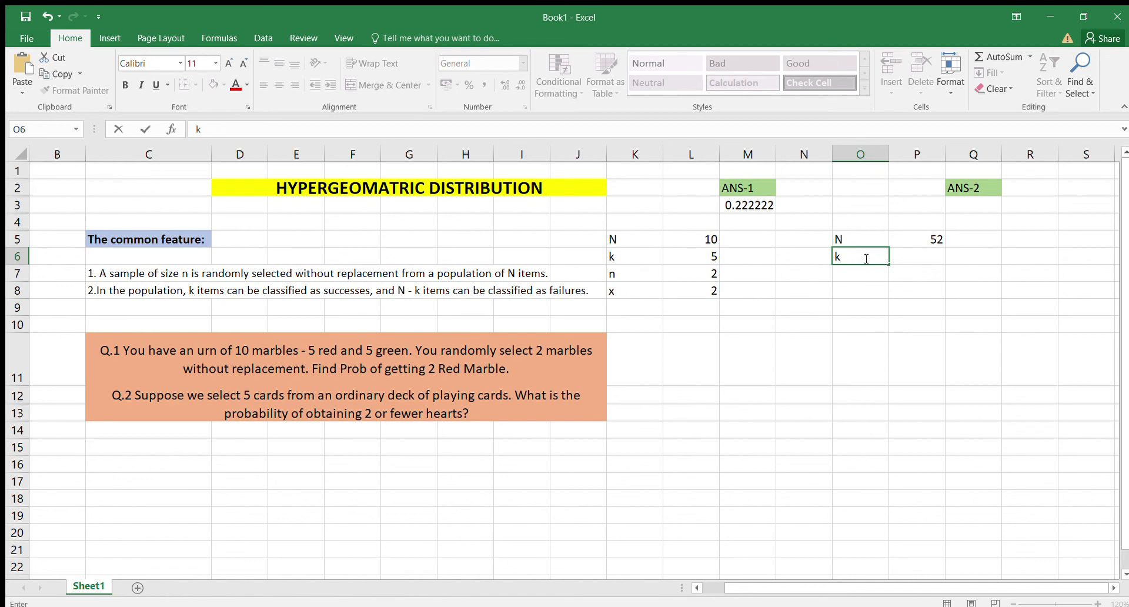
click(910, 254)
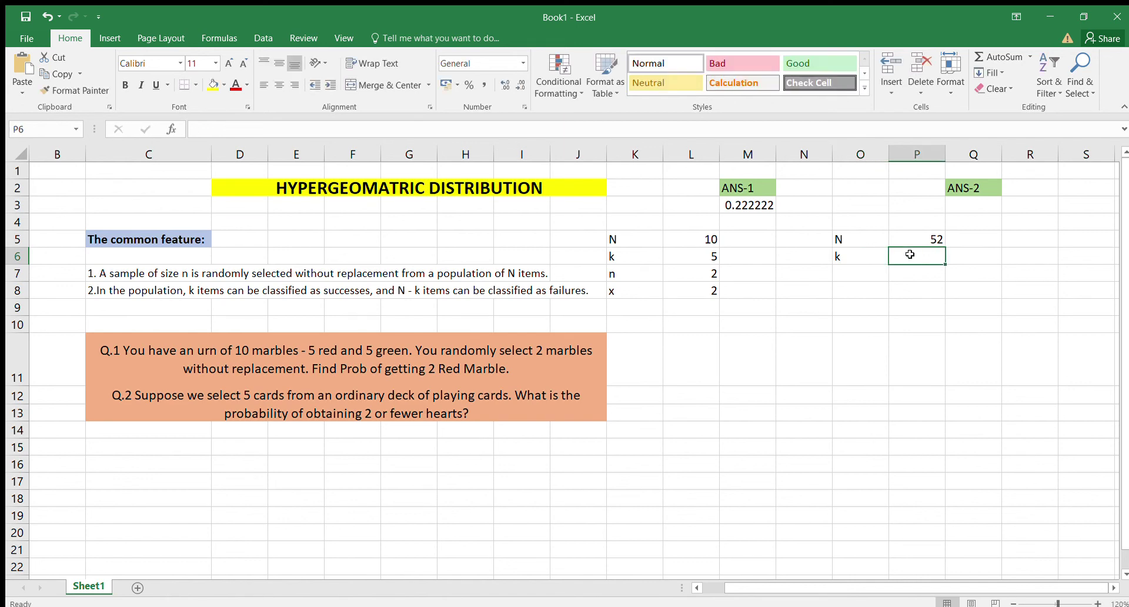
text(13)
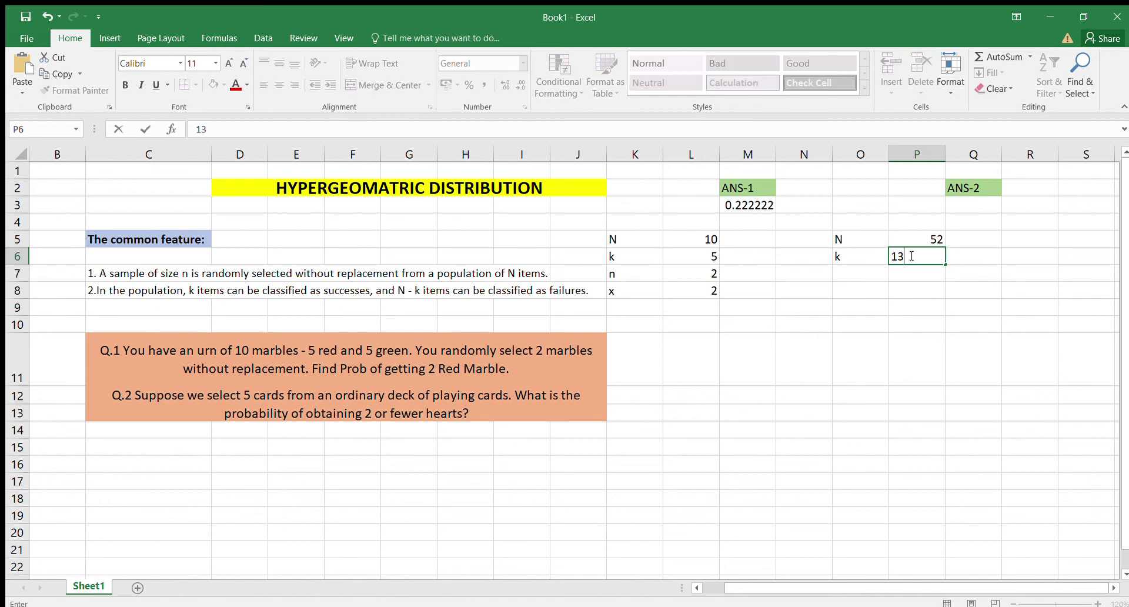
Enter the Q.2 sample inputs in O7:P8: label n with value 5 and label x with value 2.
click(851, 276)
text(n)
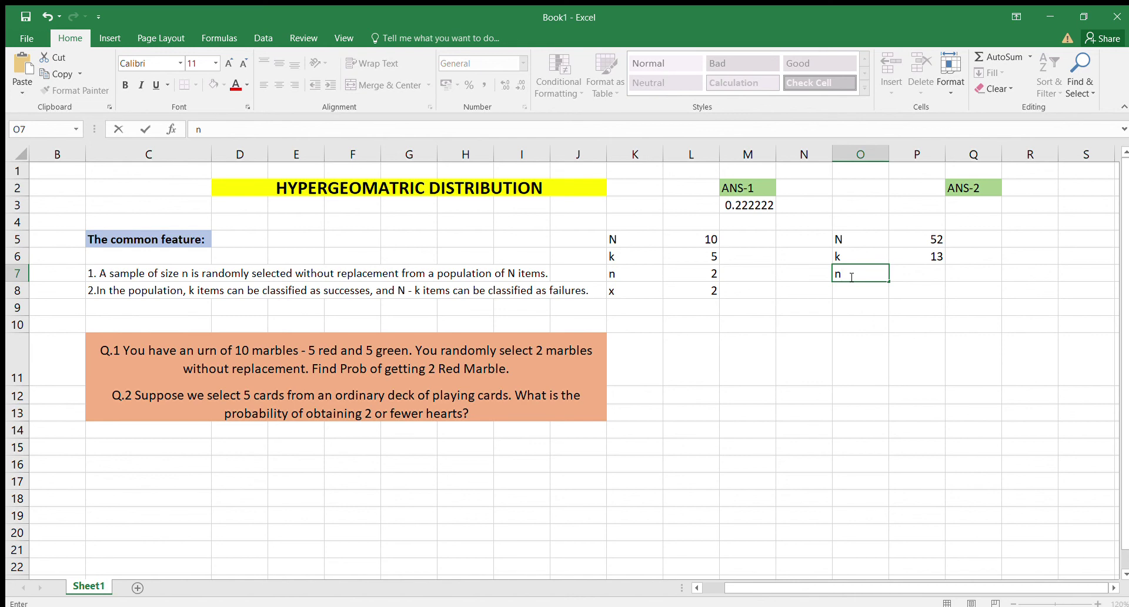
click(909, 273)
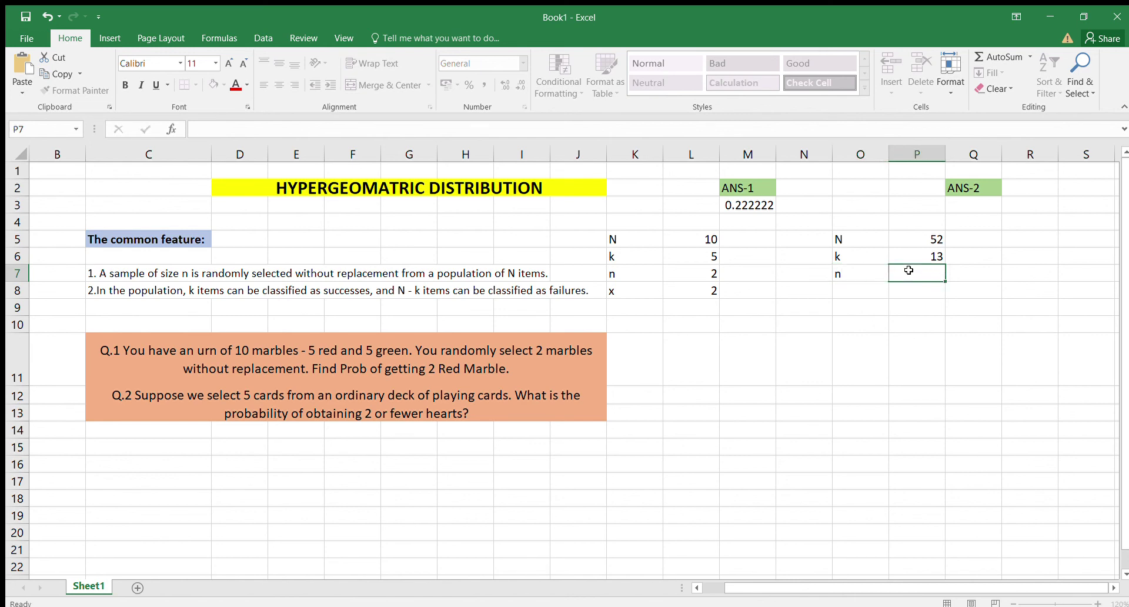
text(5)
click(851, 290)
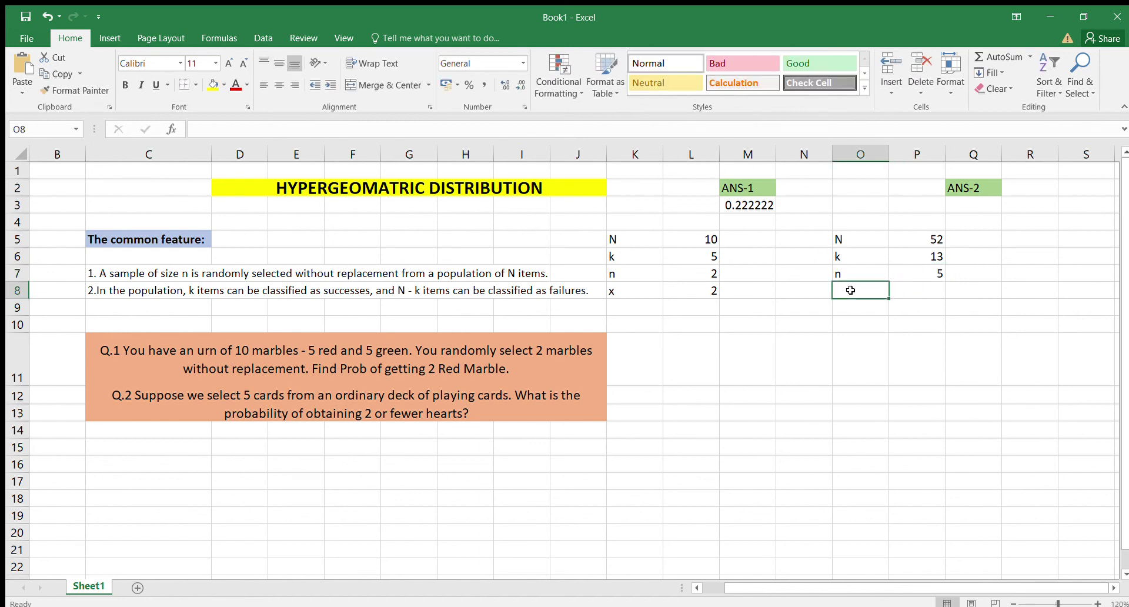
text(x)
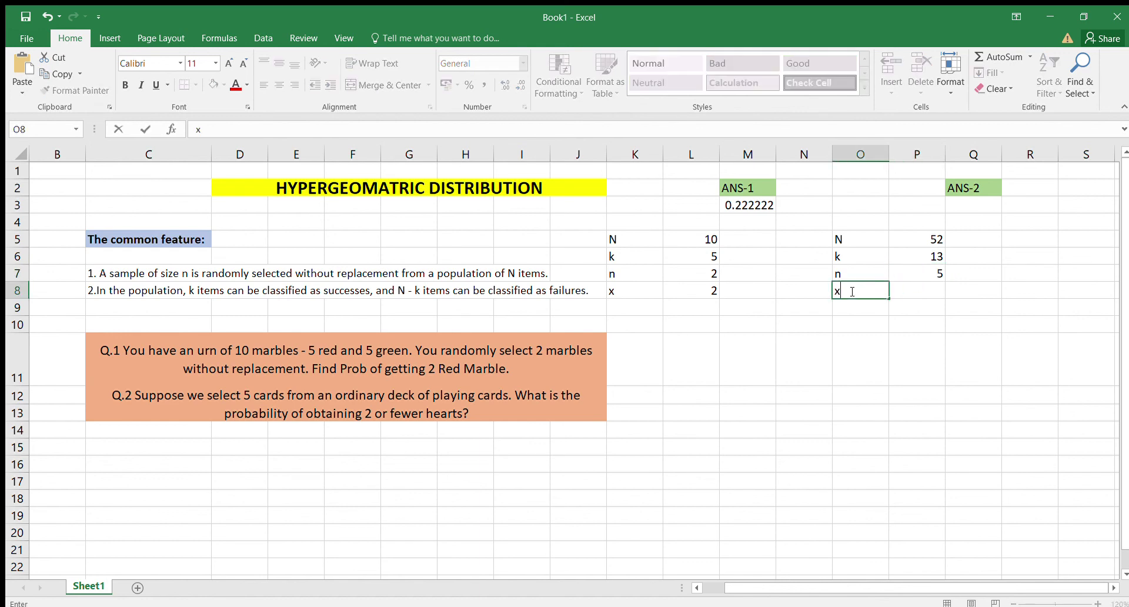
click(904, 287)
text(2)
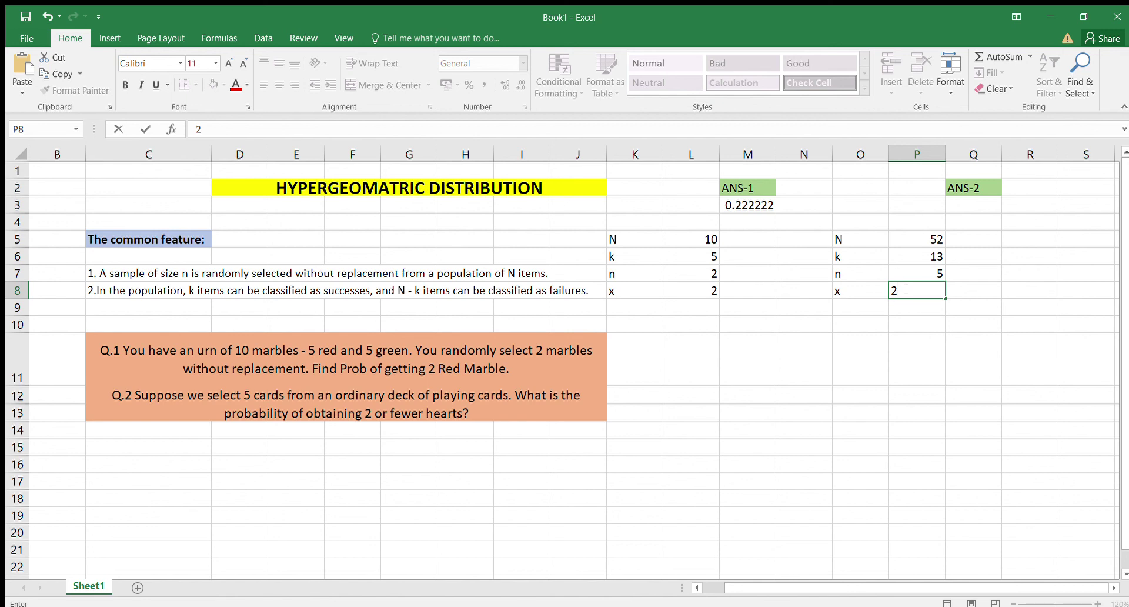
Calculate the Q.2 cumulative probability in Q3 under ANS-2 with the formula =HYPGEOM.DIST(2,5,13,52,TRUE).
click(960, 206)
text(=H)
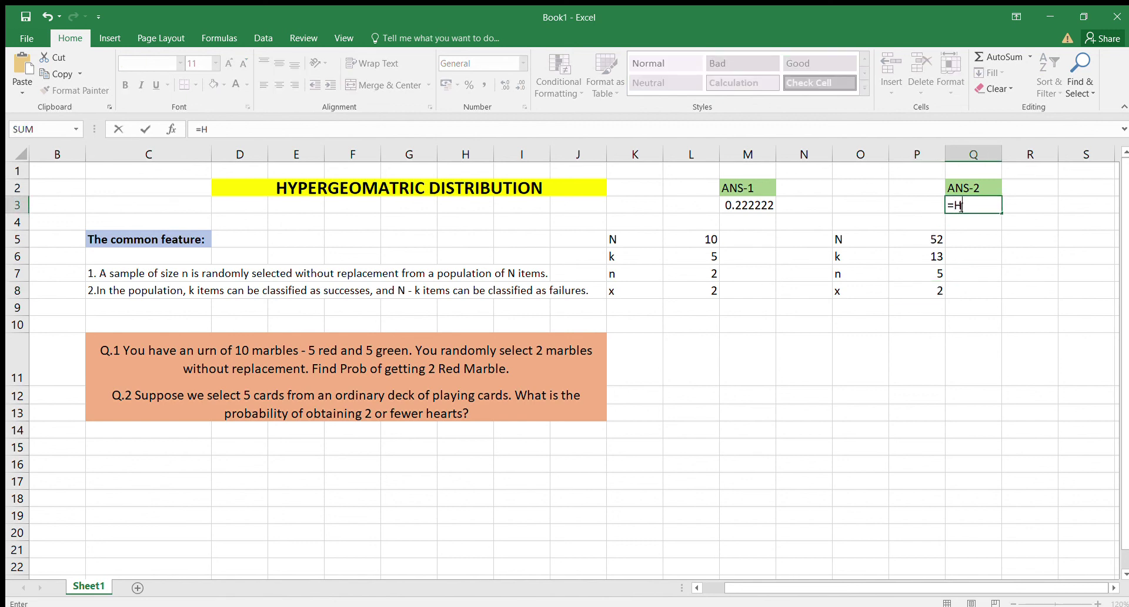
text(Yp)
key(Tab)
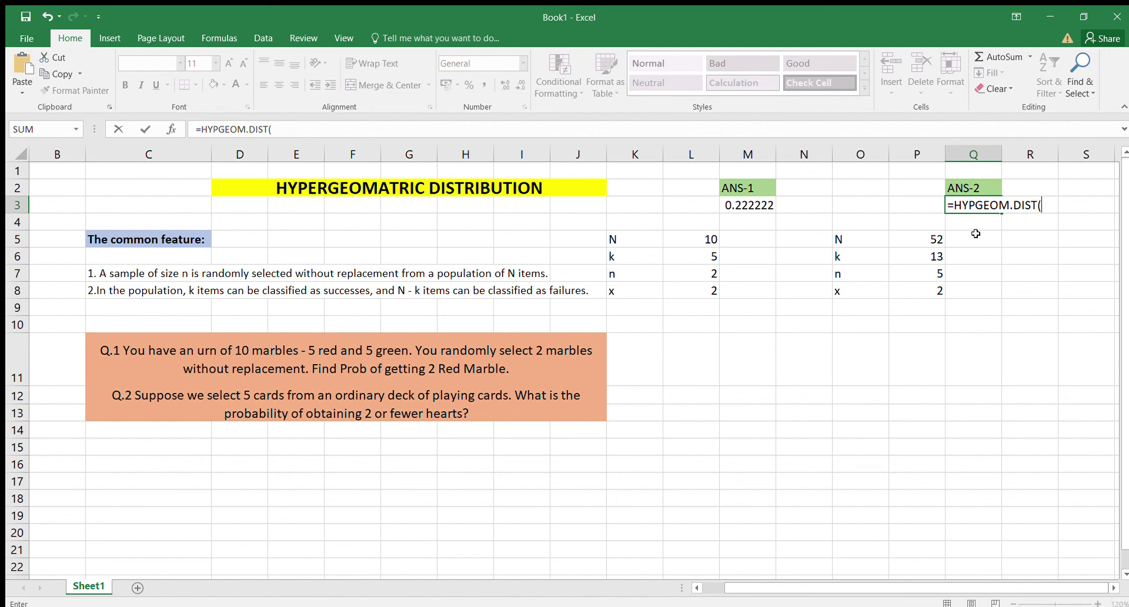
text(2,5,13,52)
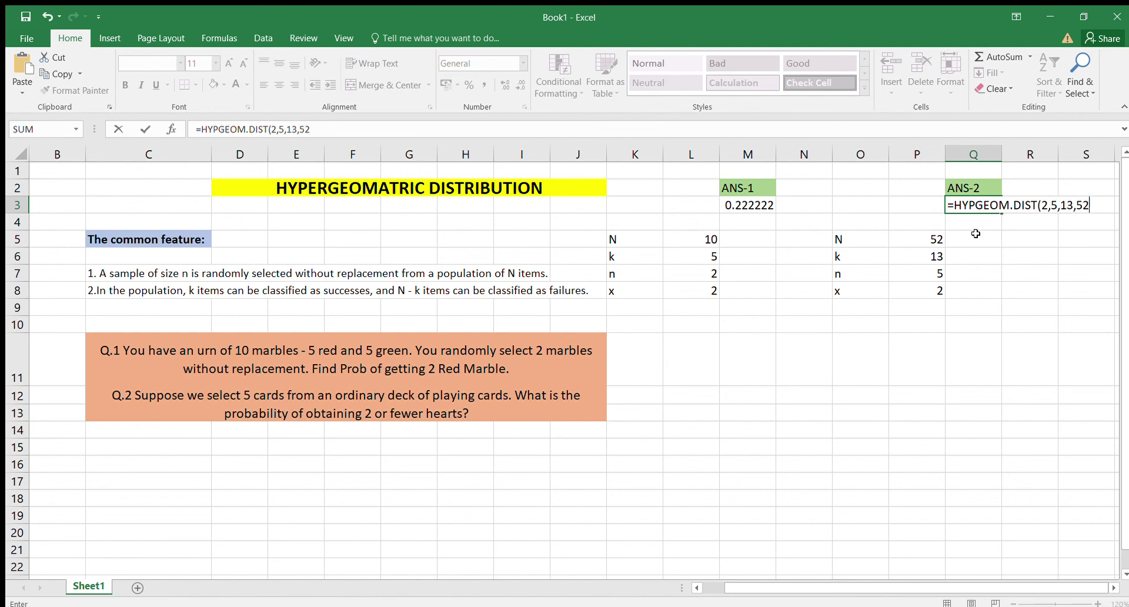
text(,TRUE)
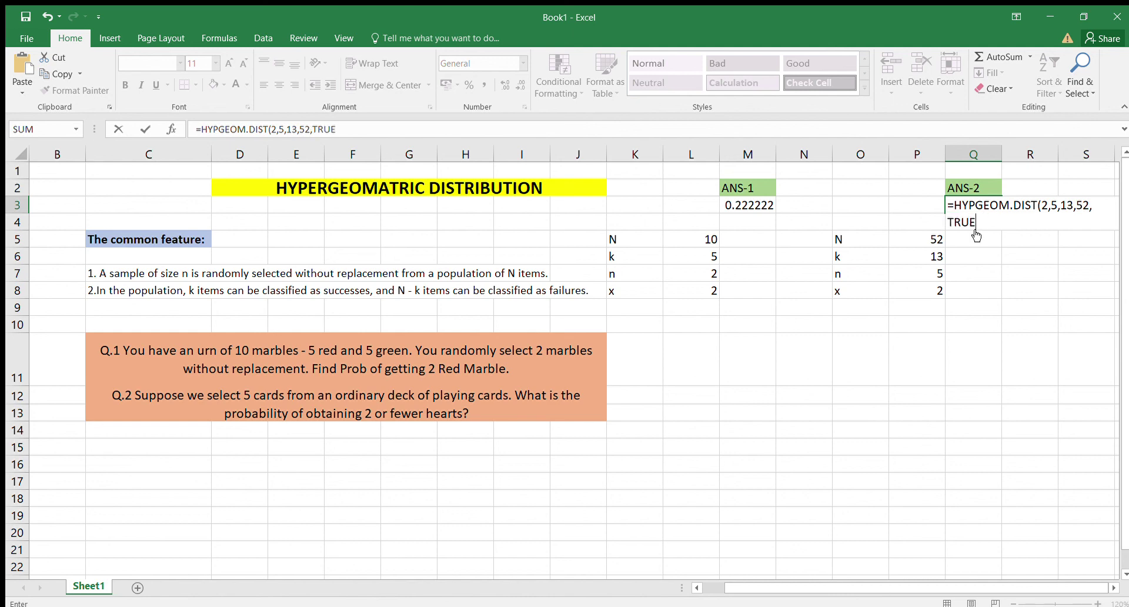
key(Tab)
click(989, 204)
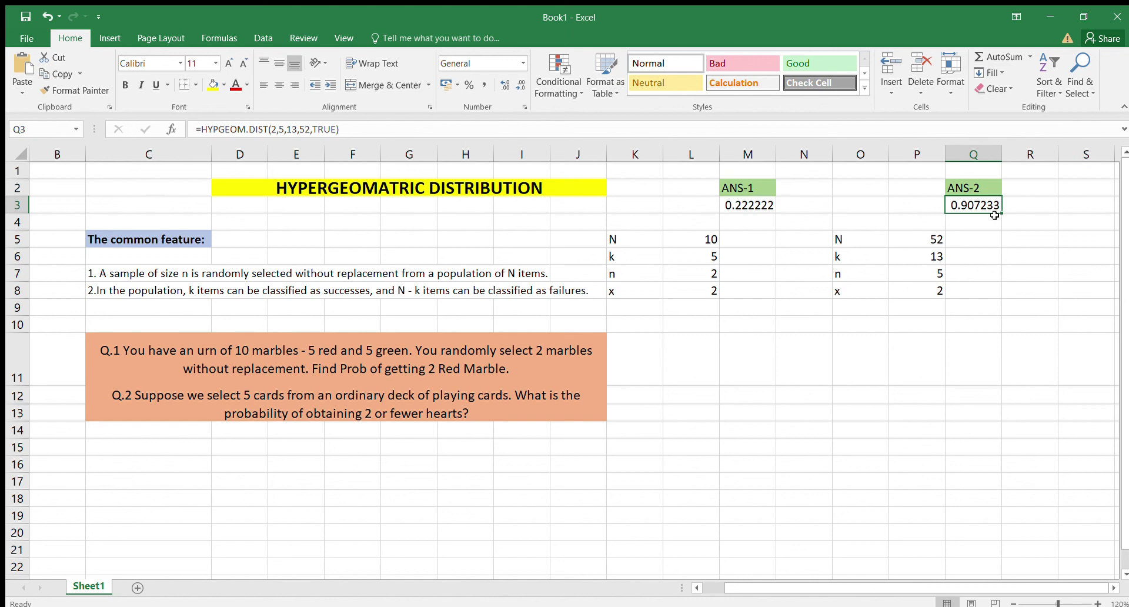
click(854, 337)
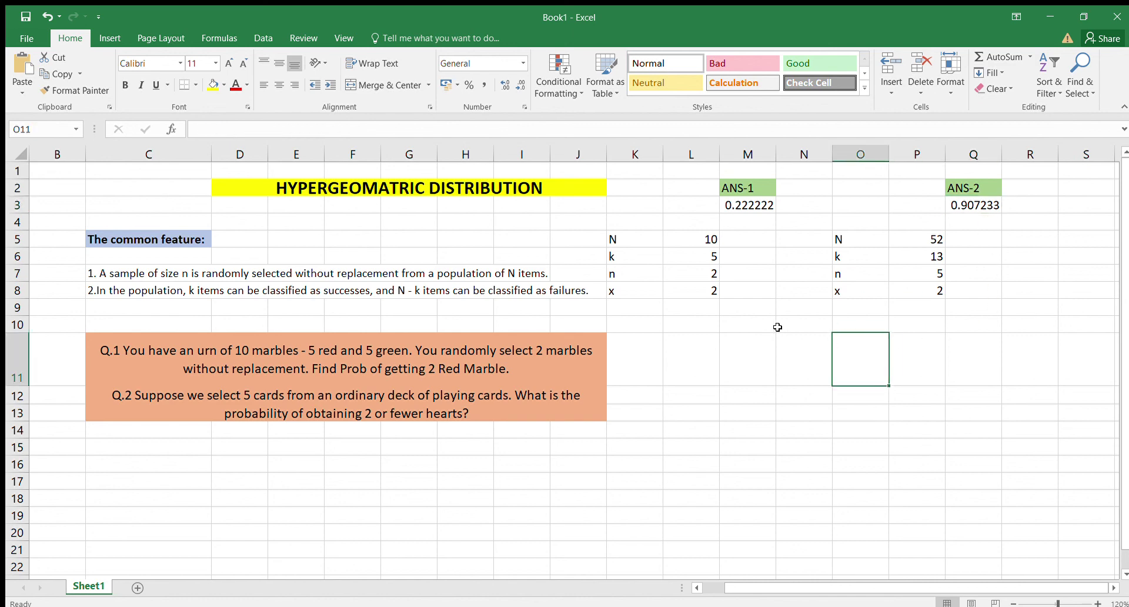